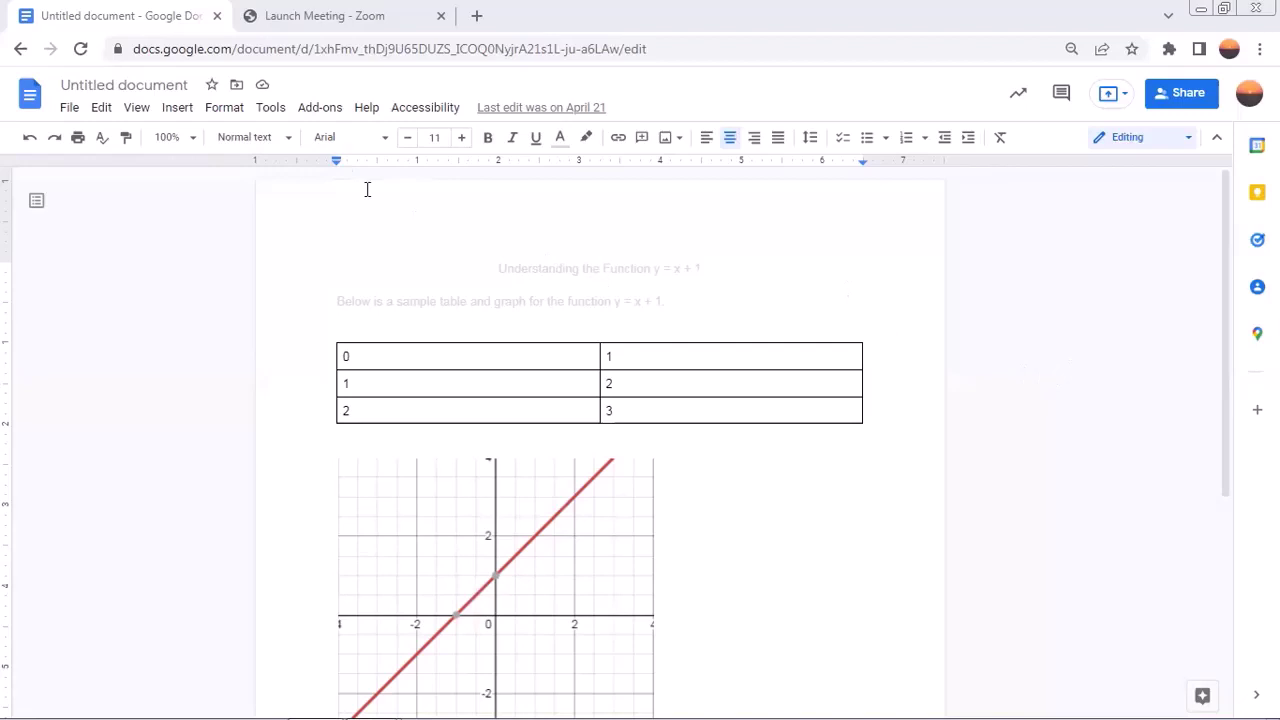
# Search the Marketplace for 'Access' and install Accessibility Checker for Docs, granting its permissions
pyautogui.click(320, 110)
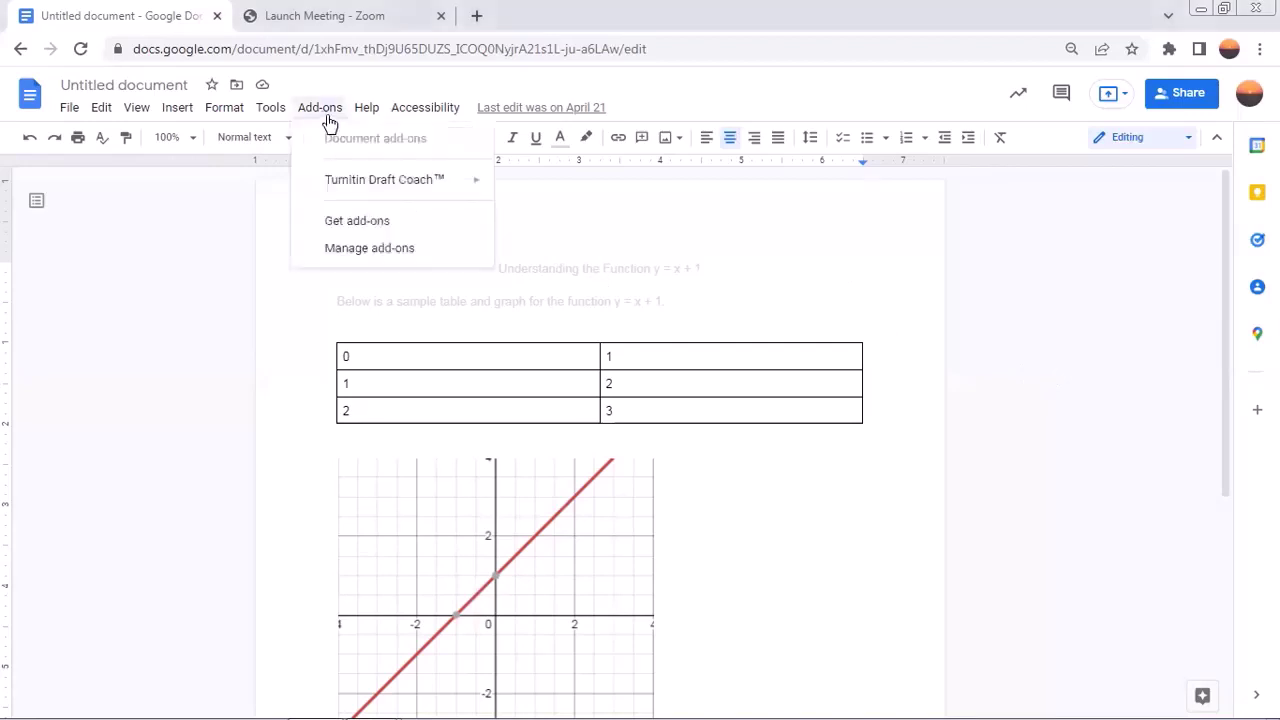
pyautogui.click(356, 222)
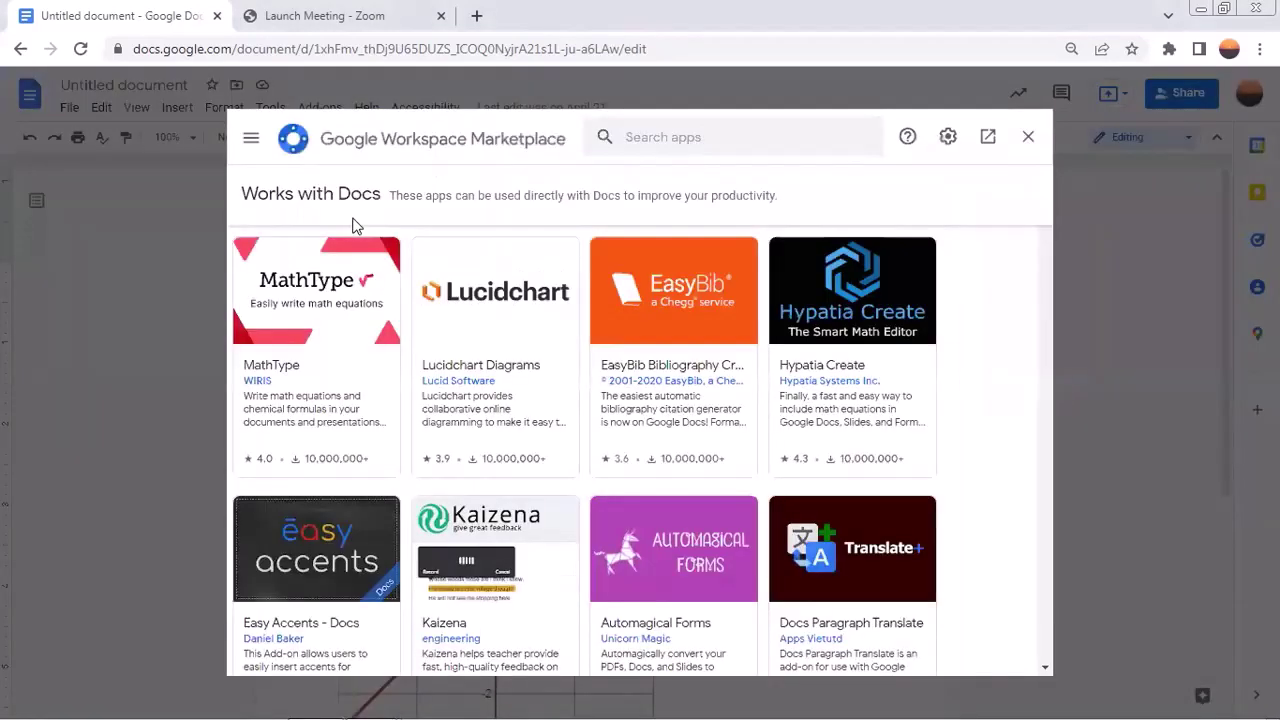
pyautogui.click(652, 138)
pyautogui.write('Ac')
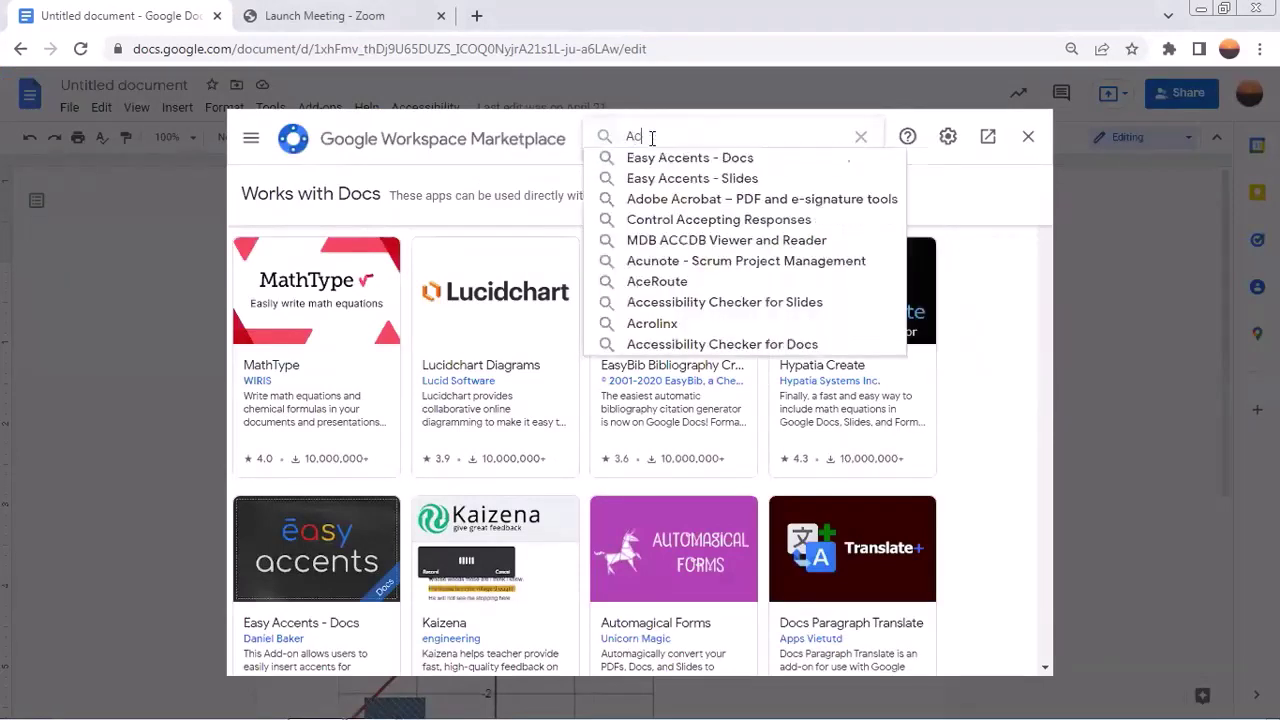
pyautogui.write('c')
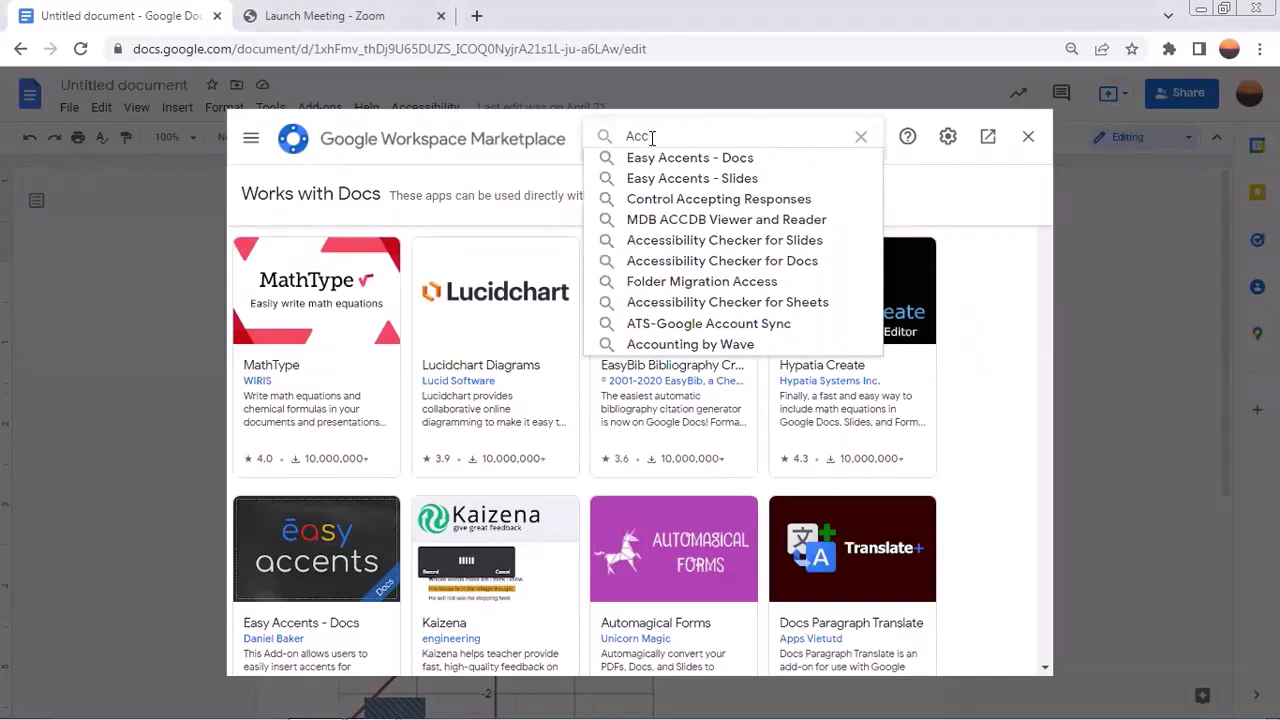
pyautogui.write('ess')
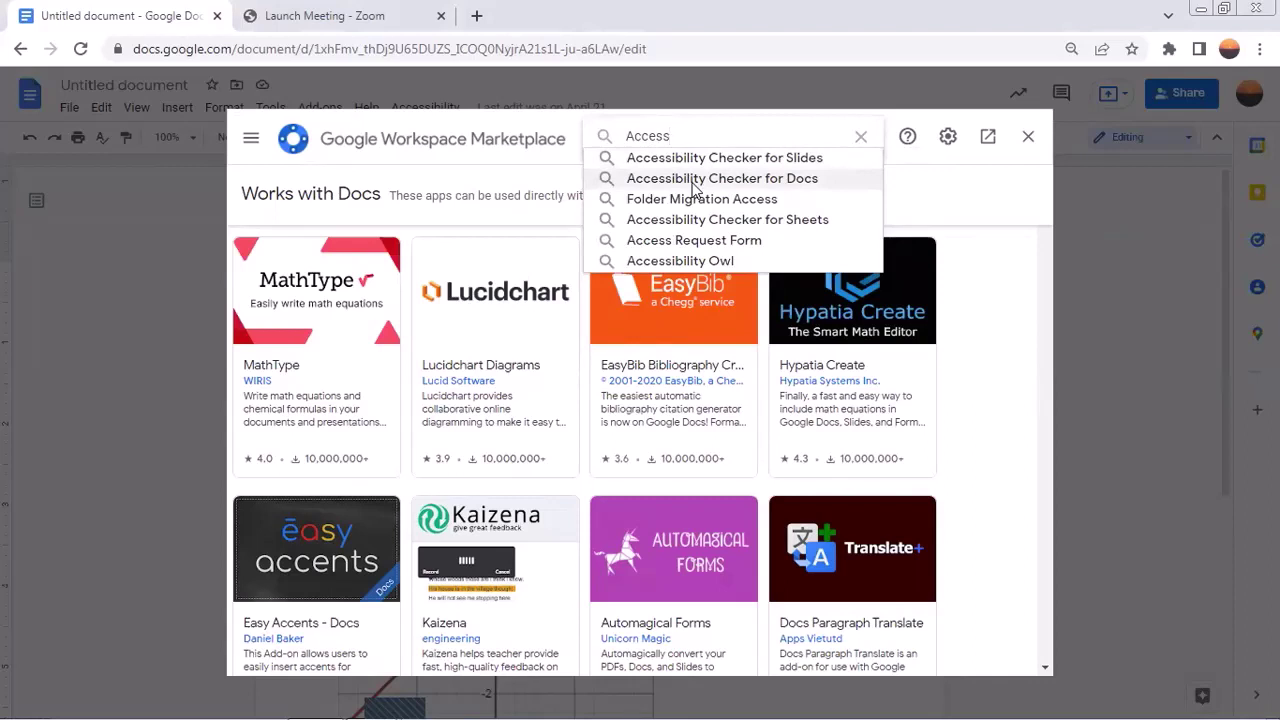
pyautogui.click(693, 184)
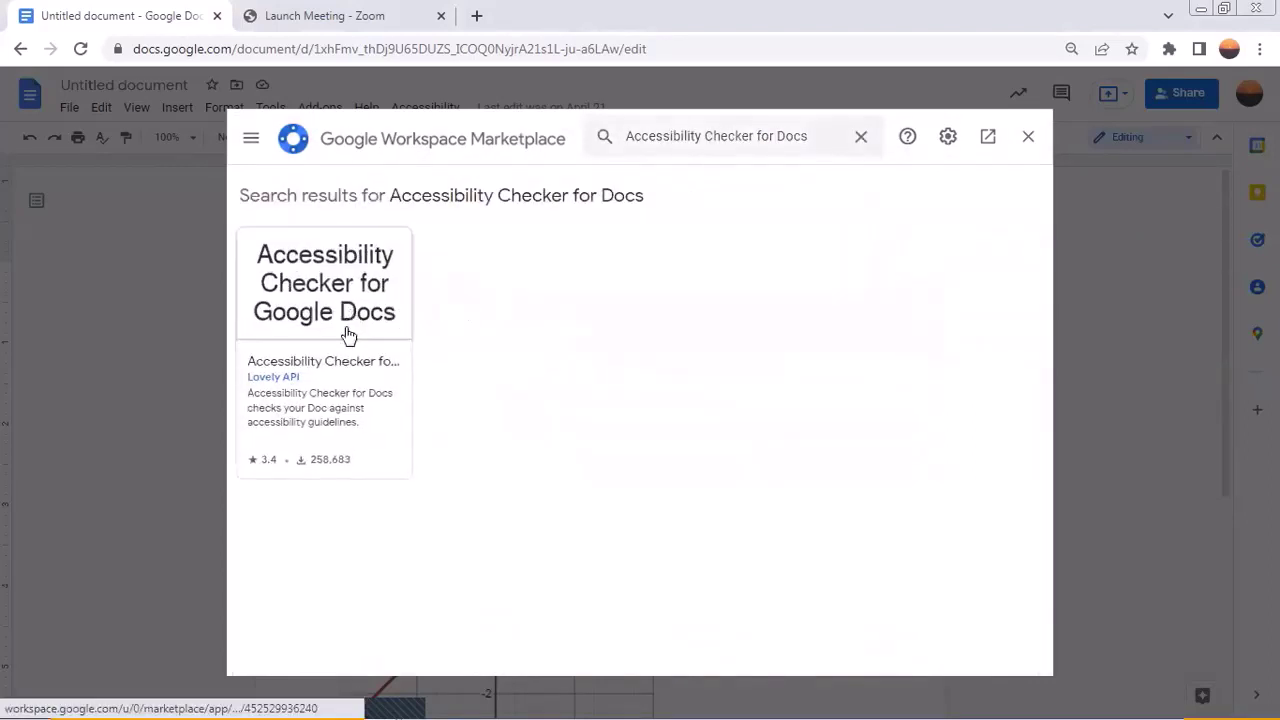
pyautogui.click(347, 334)
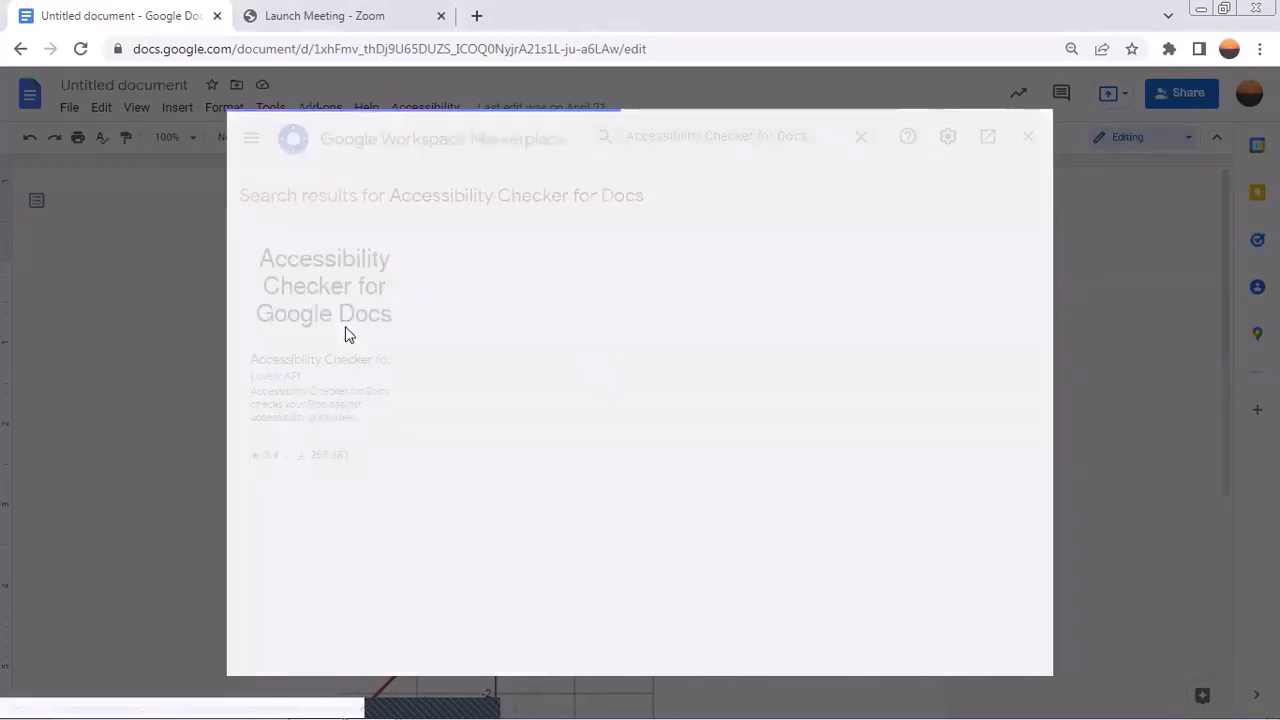
pyautogui.click(908, 262)
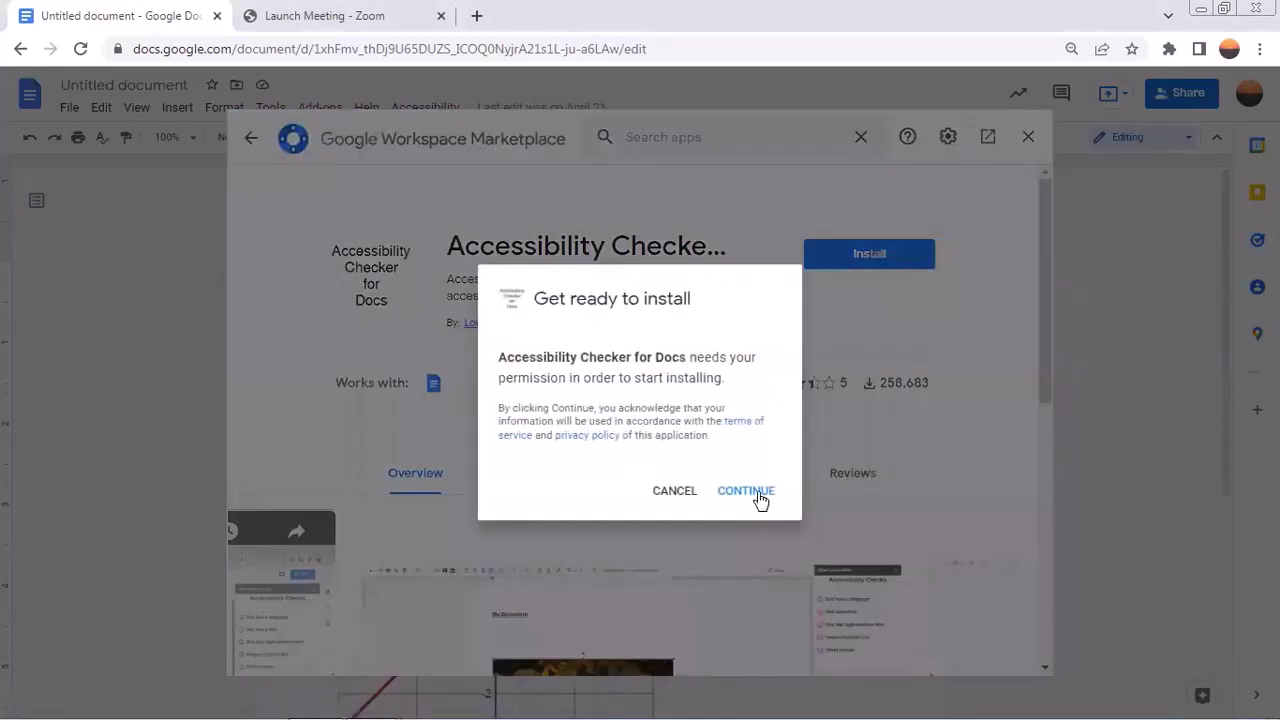
pyautogui.click(755, 491)
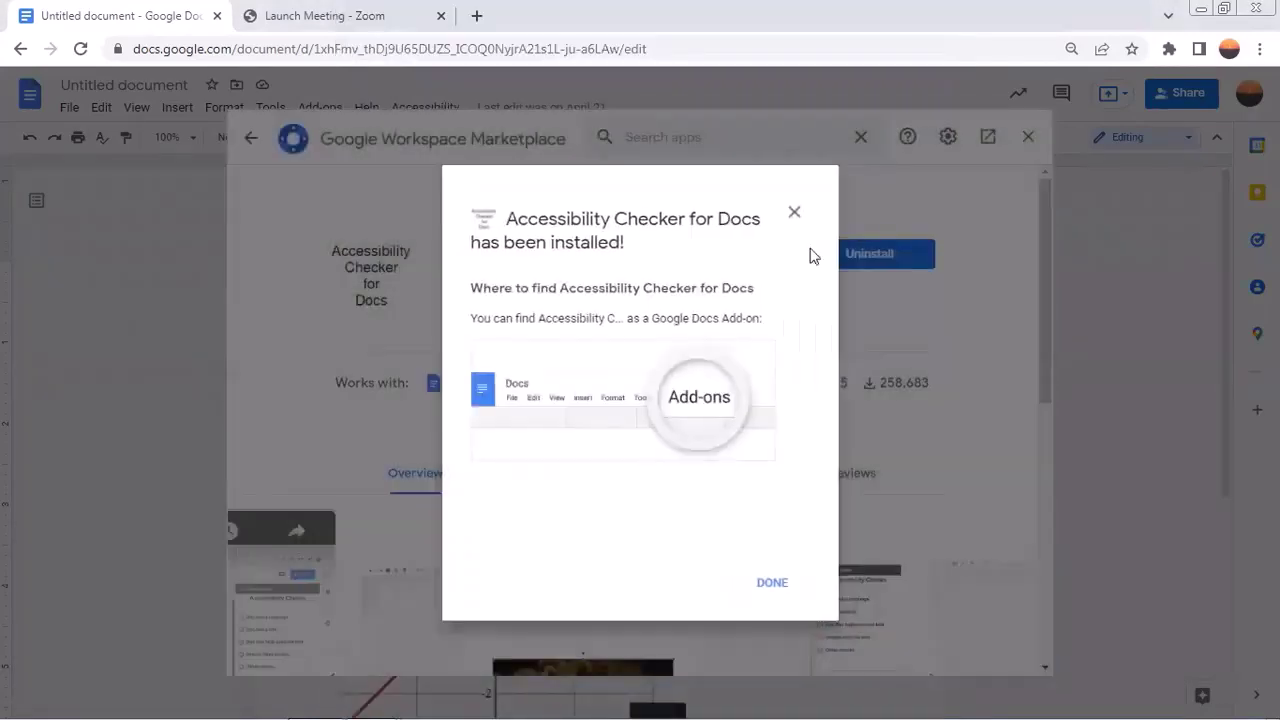
# Close the install confirmation and show the Accessibility Checker for Docs submenu under Add-ons
pyautogui.click(781, 588)
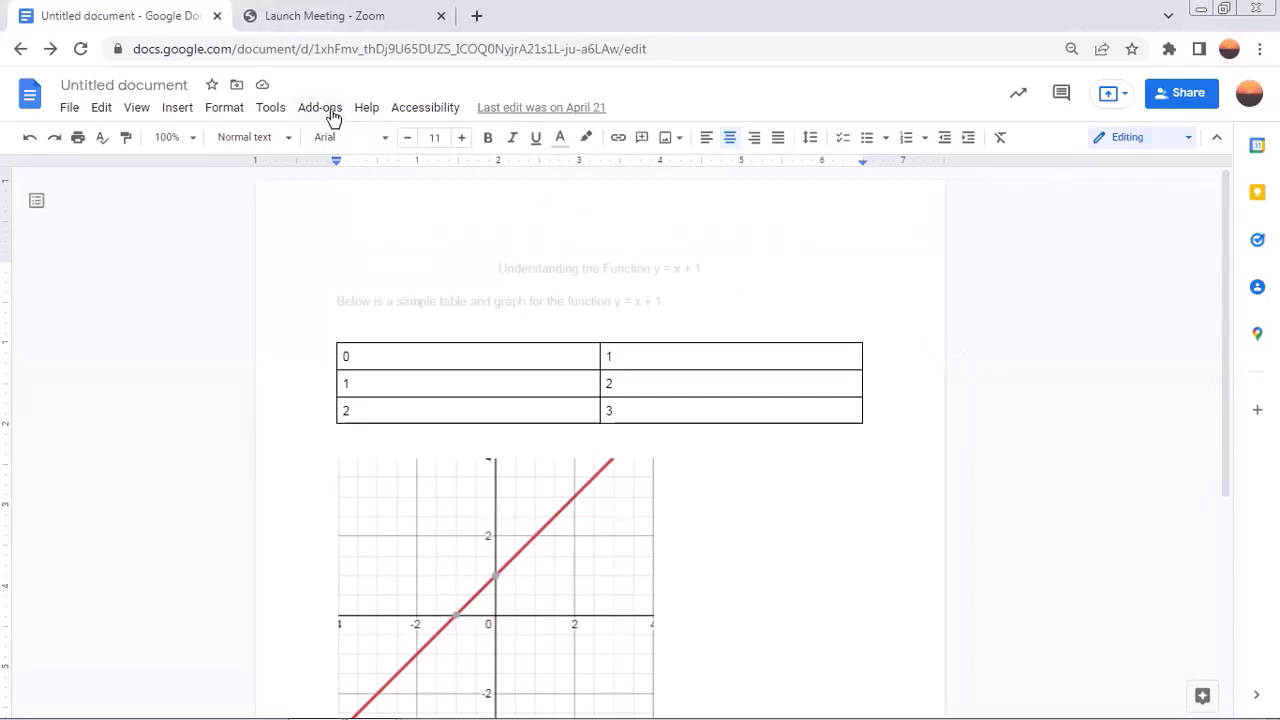
pyautogui.click(425, 108)
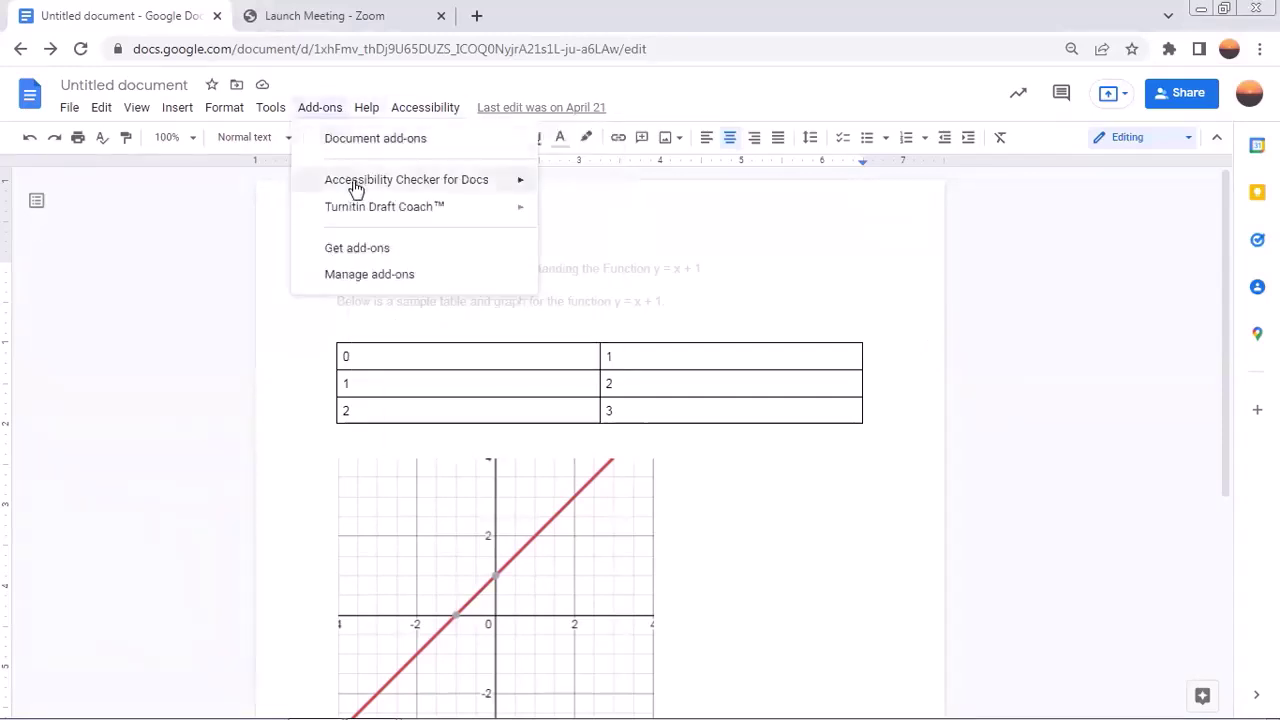
pyautogui.moveTo(357, 189)
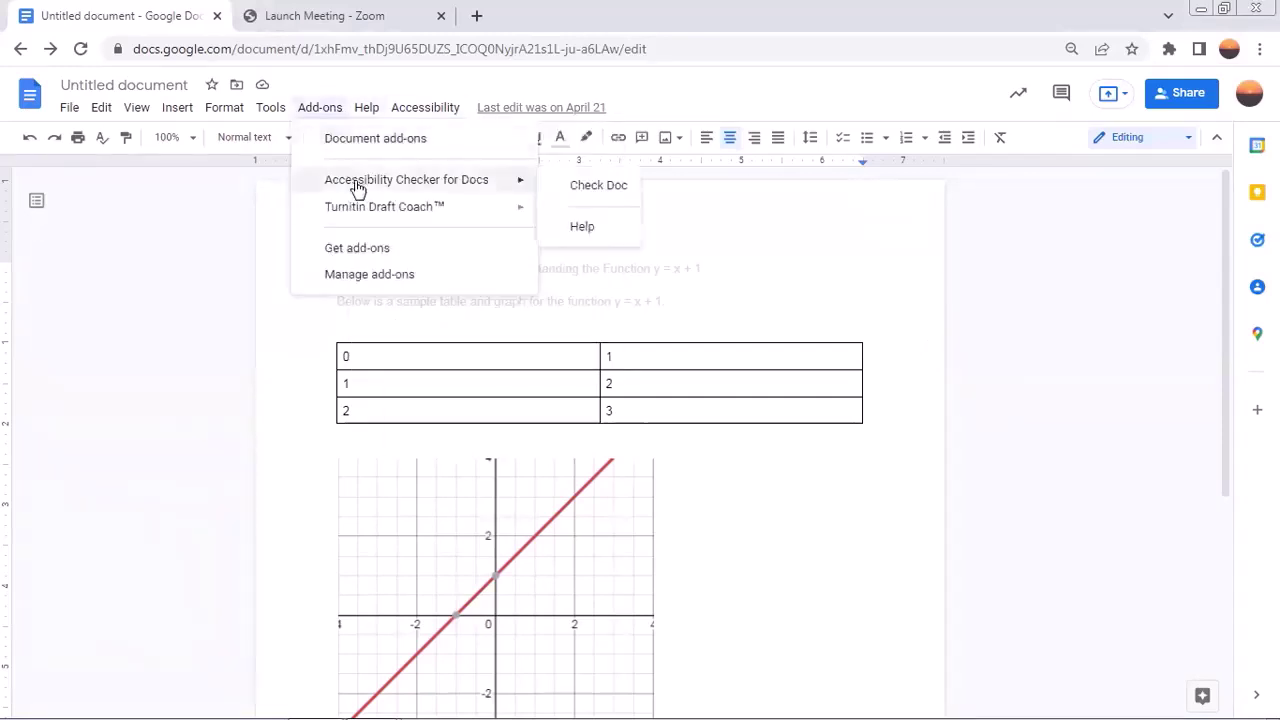
# Run Check Doc, which reports failing title, high-contrast text and image alt text checks
pyautogui.click(577, 193)
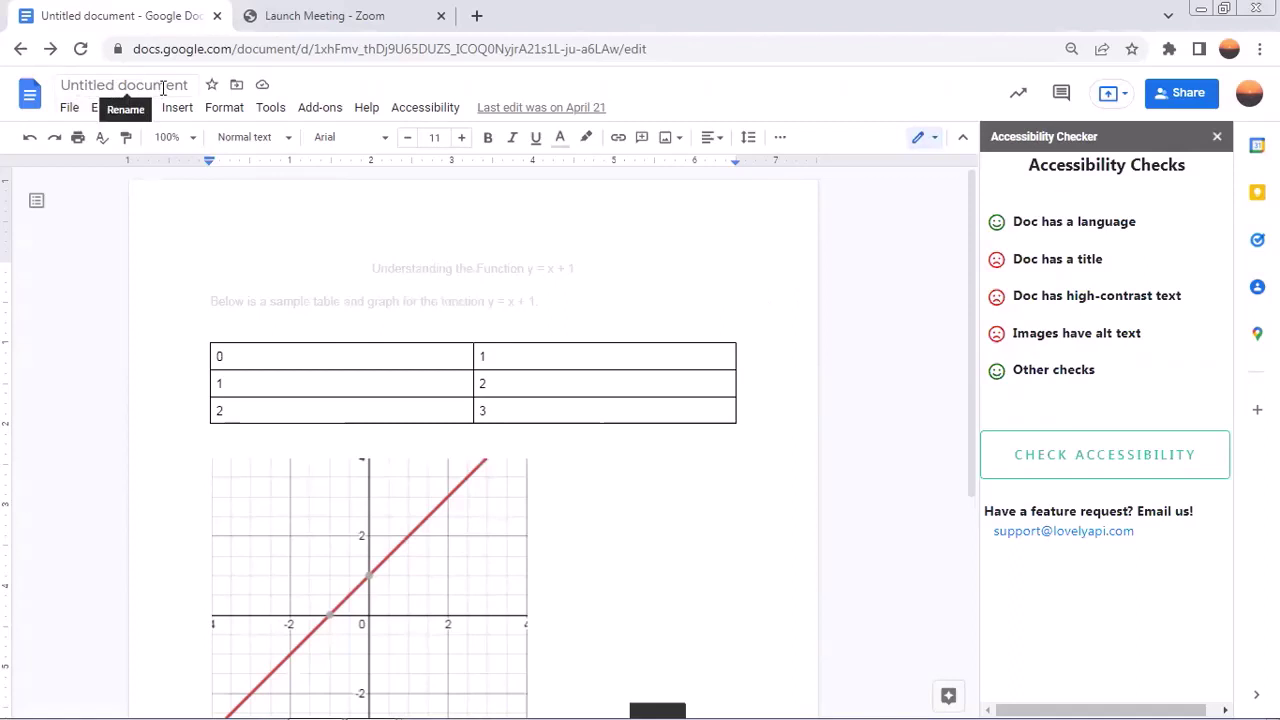
# Rename the untitled document to 'Functions'
pyautogui.click(163, 88)
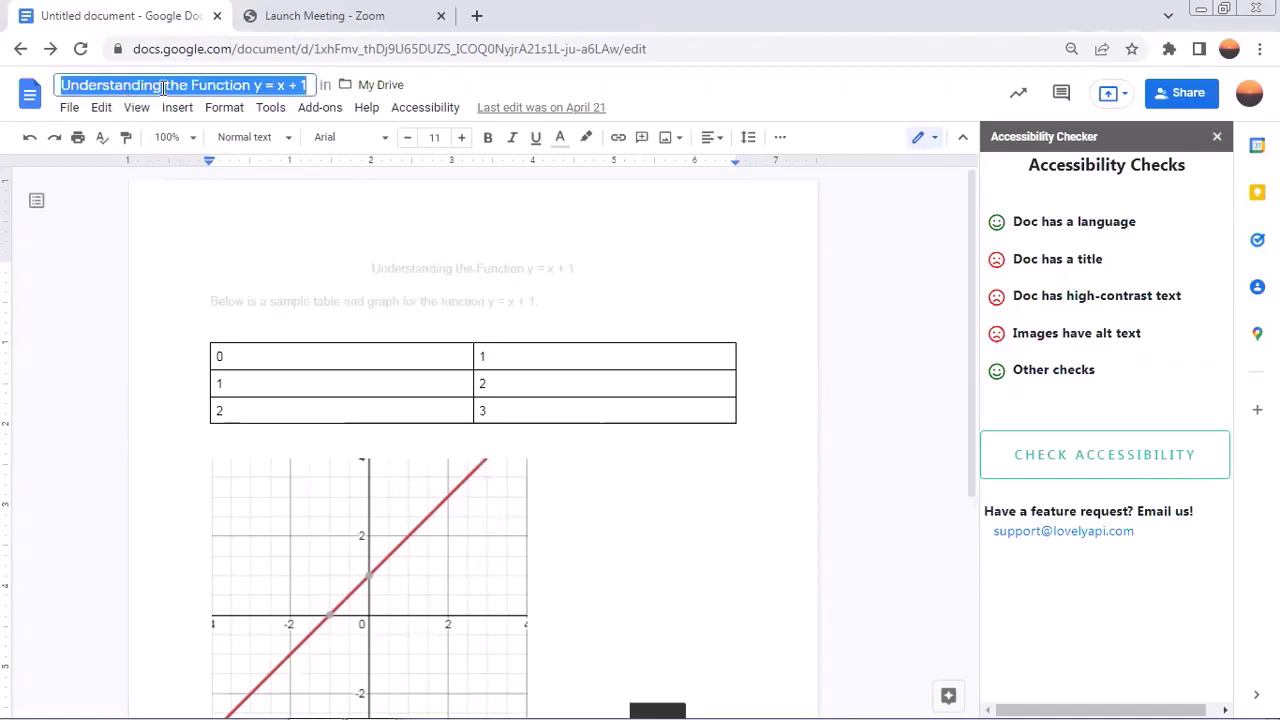
pyautogui.write('Functions')
pyautogui.press('Return')
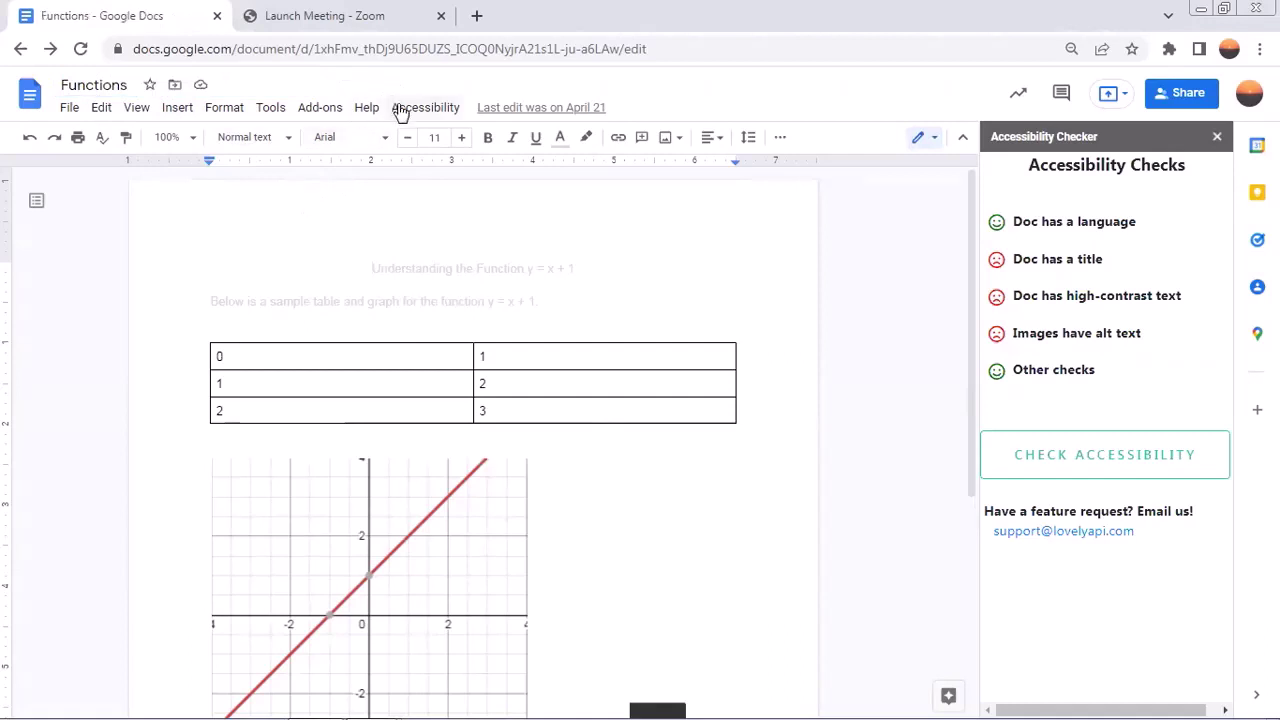
# Rerun Check Doc so the title check now passes
pyautogui.click(320, 107)
pyautogui.moveTo(365, 190)
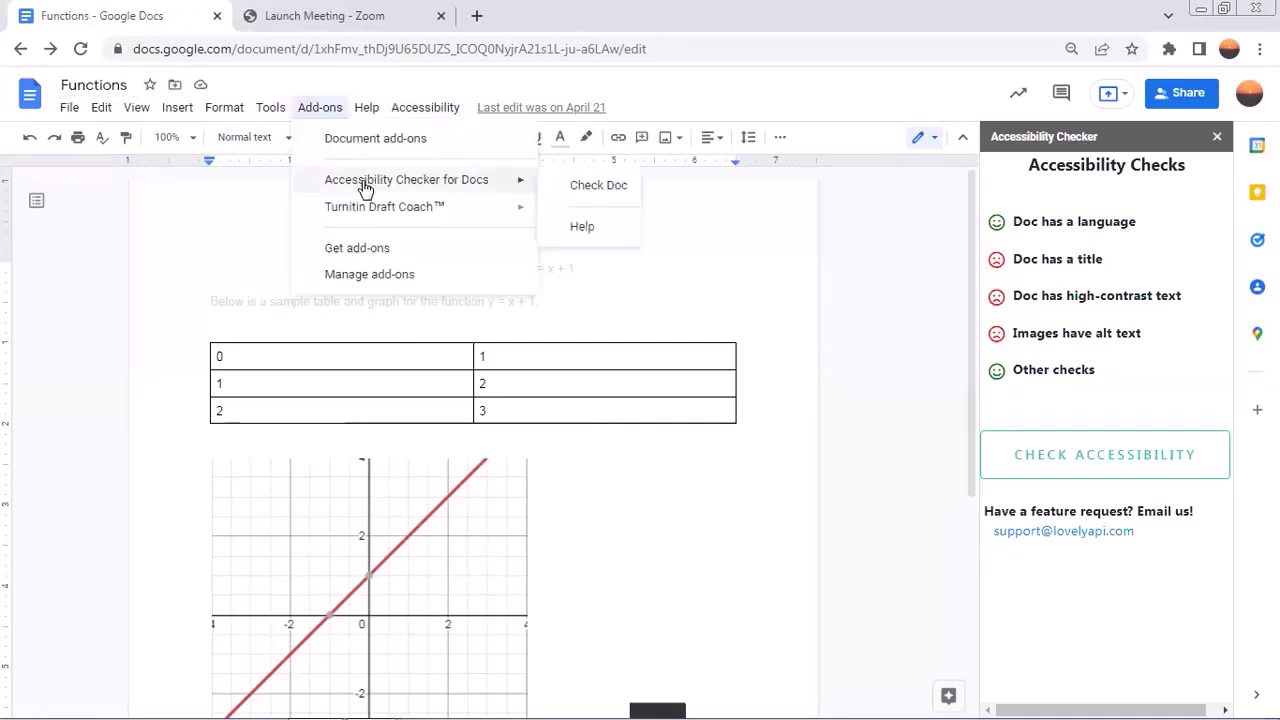
pyautogui.click(588, 186)
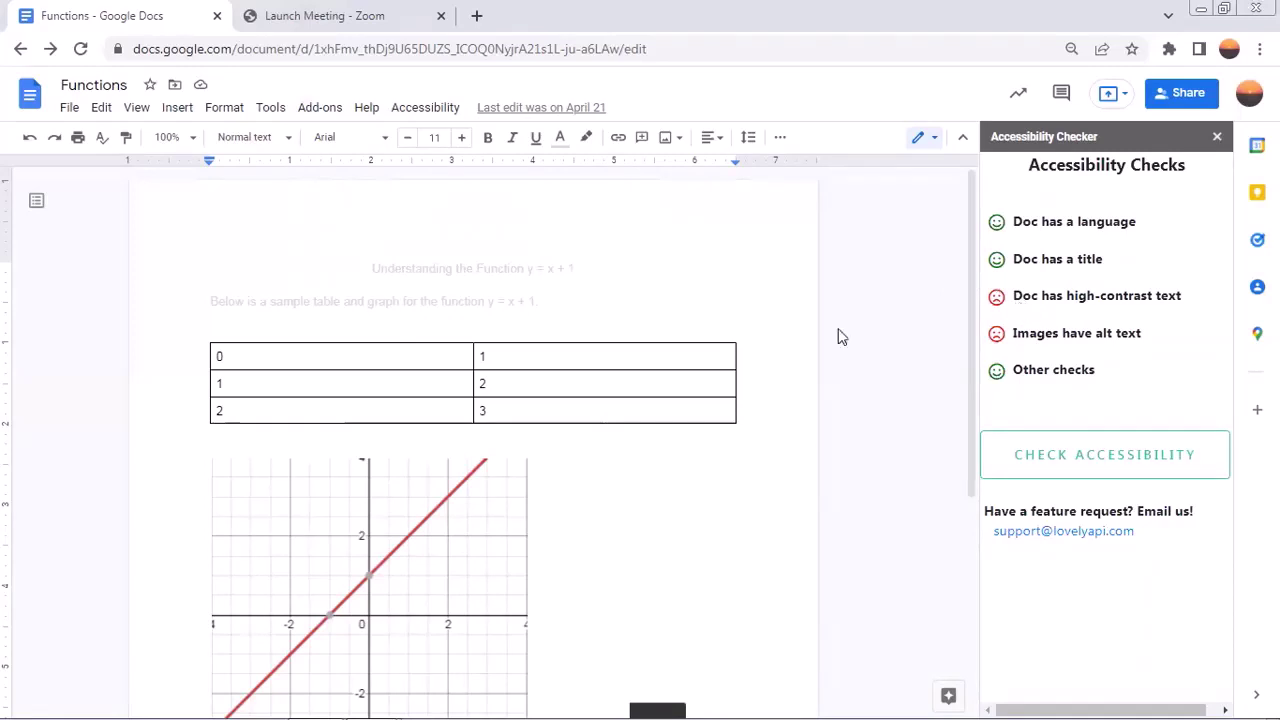
# Select the faint heading and sentence to make them black, then rerun Check Doc
pyautogui.moveTo(589, 274); pyautogui.dragTo(517, 270)
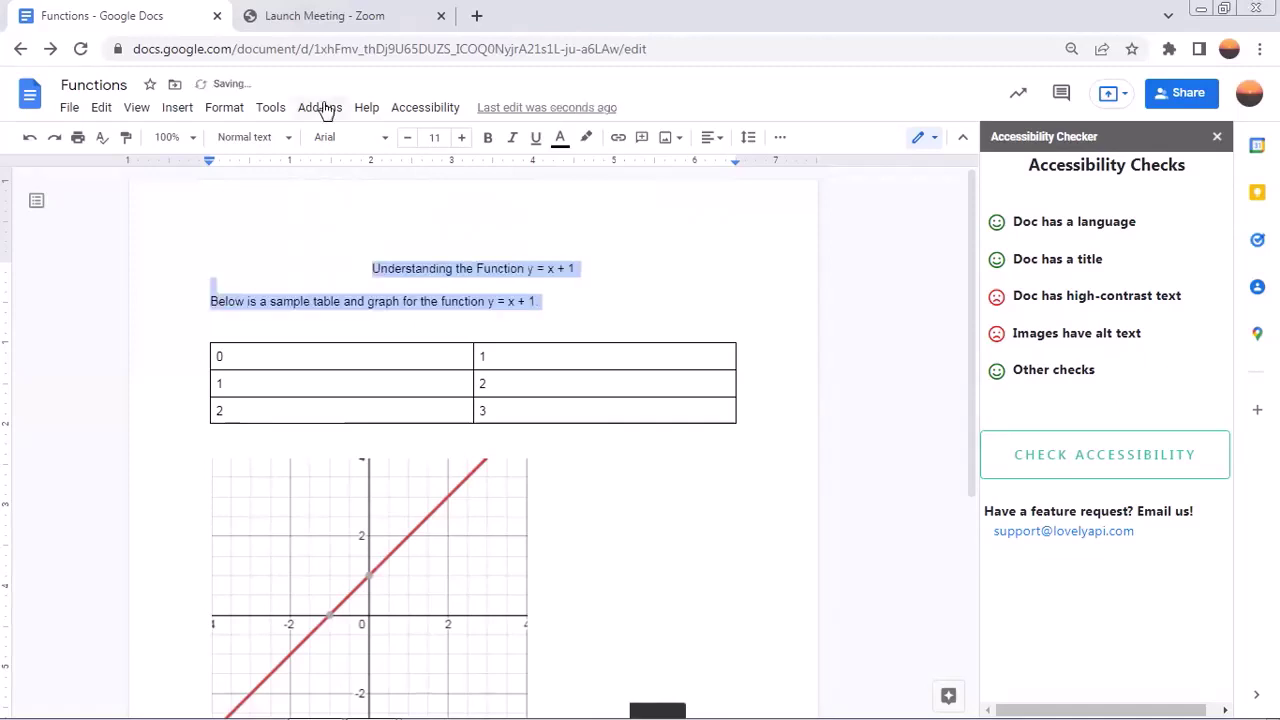
pyautogui.click(320, 107)
pyautogui.moveTo(365, 185)
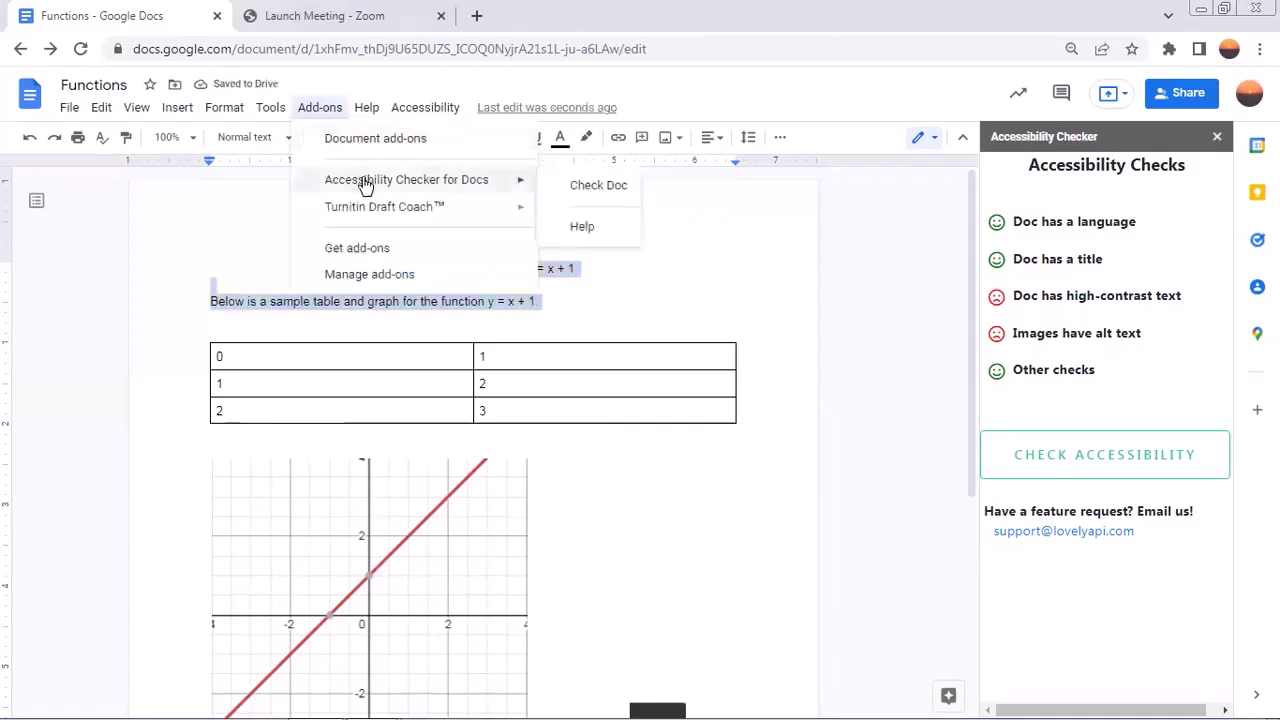
pyautogui.click(584, 188)
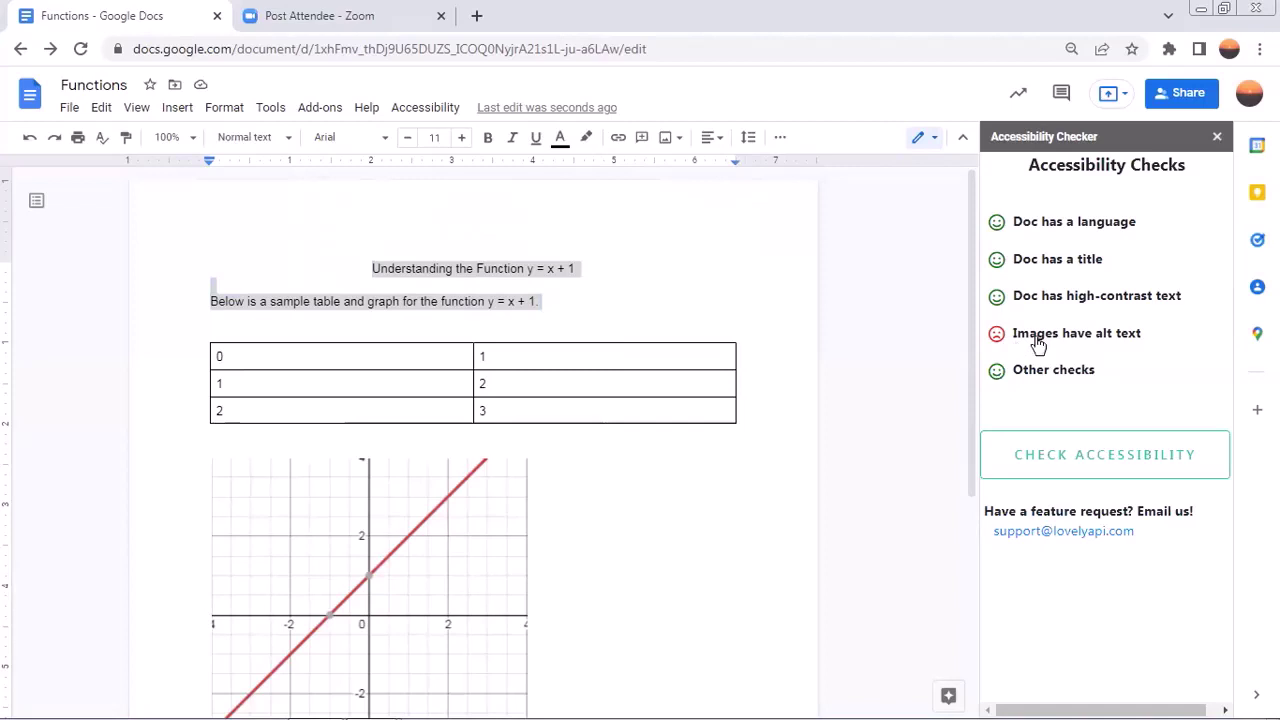
# Give the graph alt text titled 'Function y = x+1' with a coordinate-plane description
pyautogui.click(425, 516)
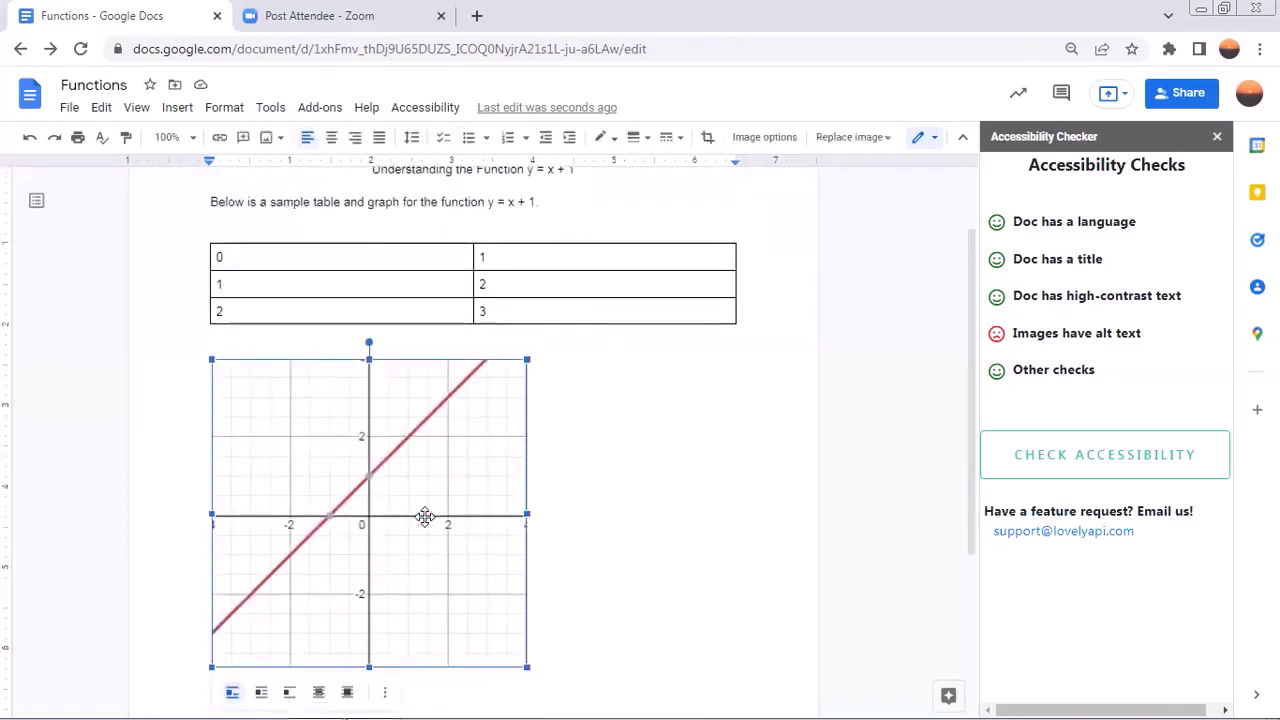
pyautogui.rightClick(425, 516)
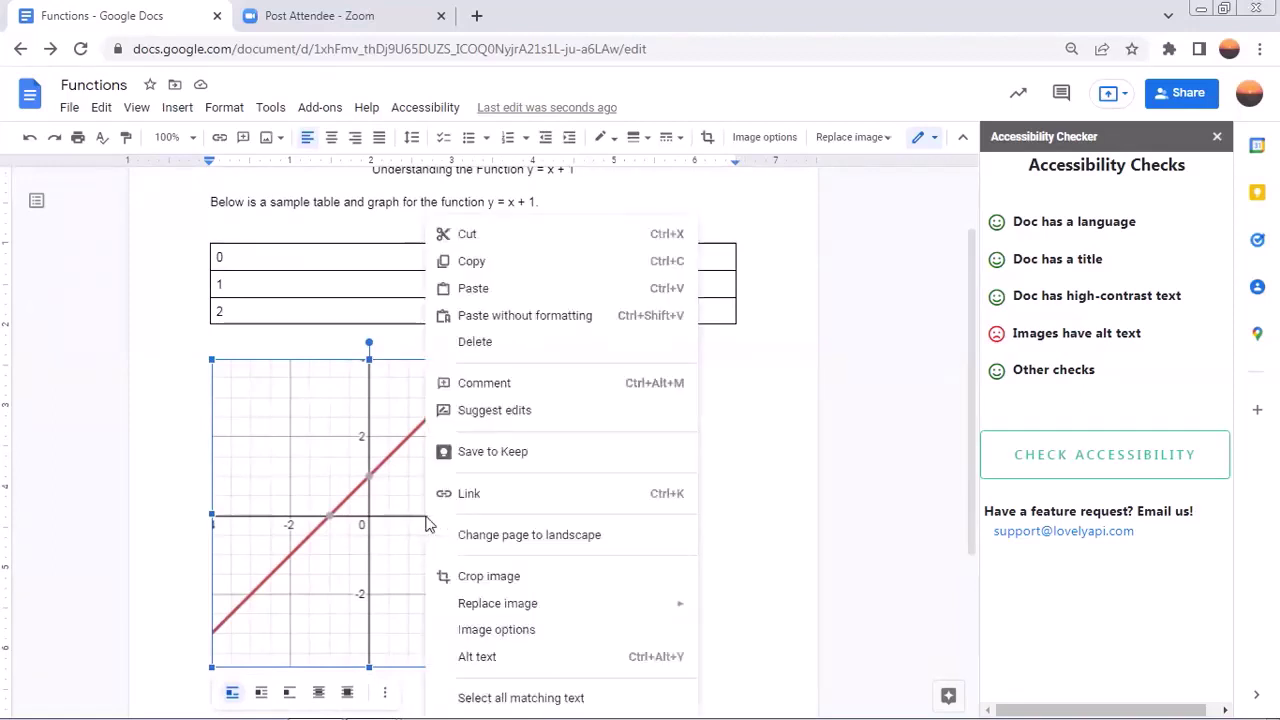
pyautogui.click(476, 657)
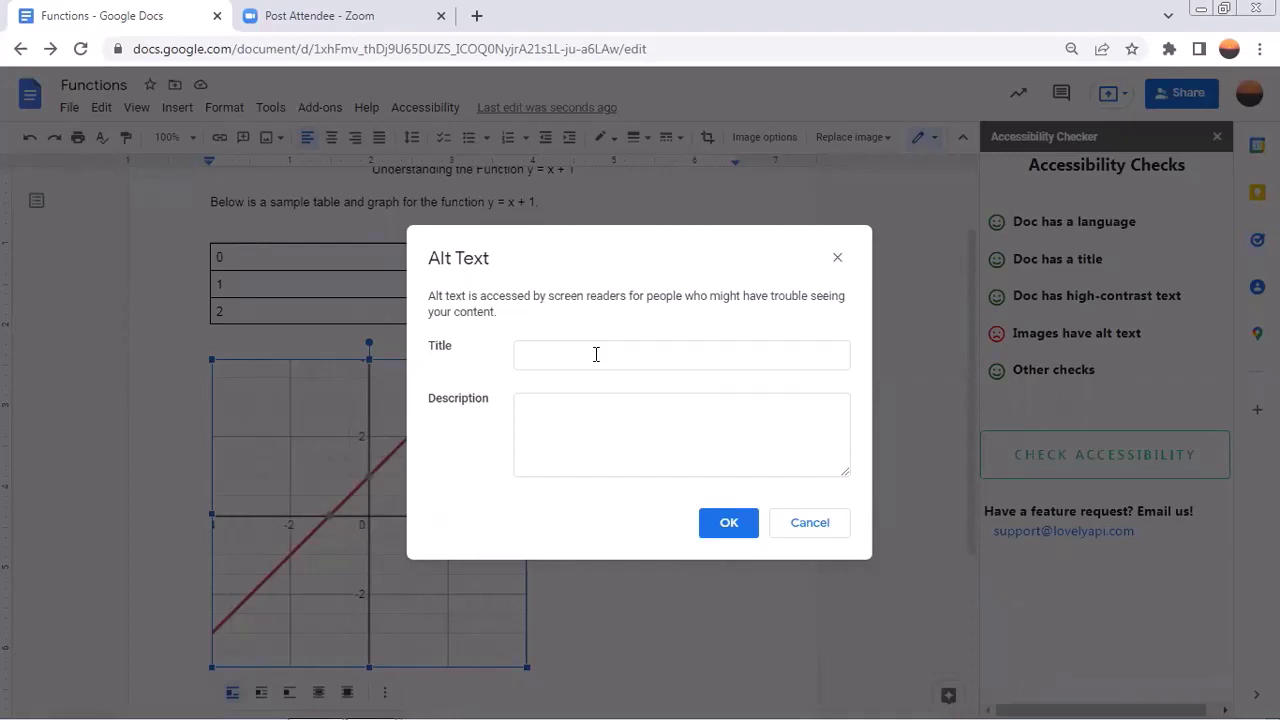
pyautogui.click(596, 354)
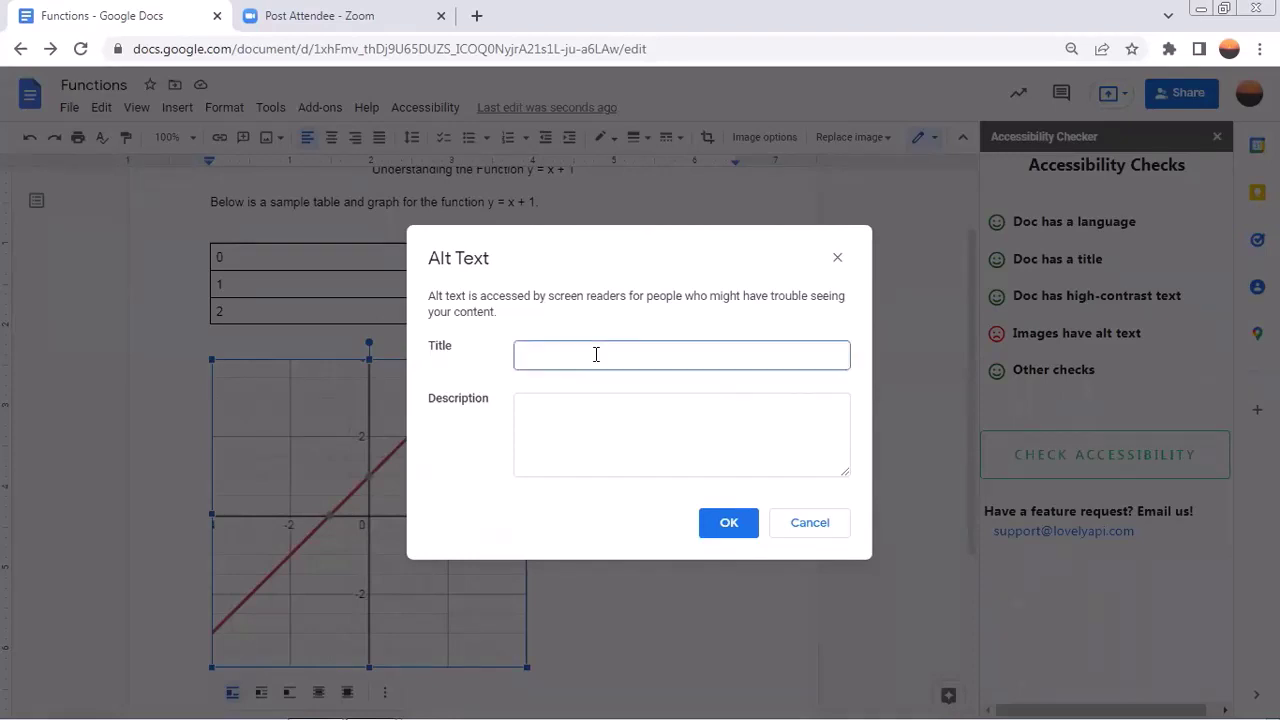
pyautogui.write('Function y = x+1')
pyautogui.press('Tab')
pyautogui.write('A picture of the function y = x+1 on a coordinate plane.')
pyautogui.click(727, 524)
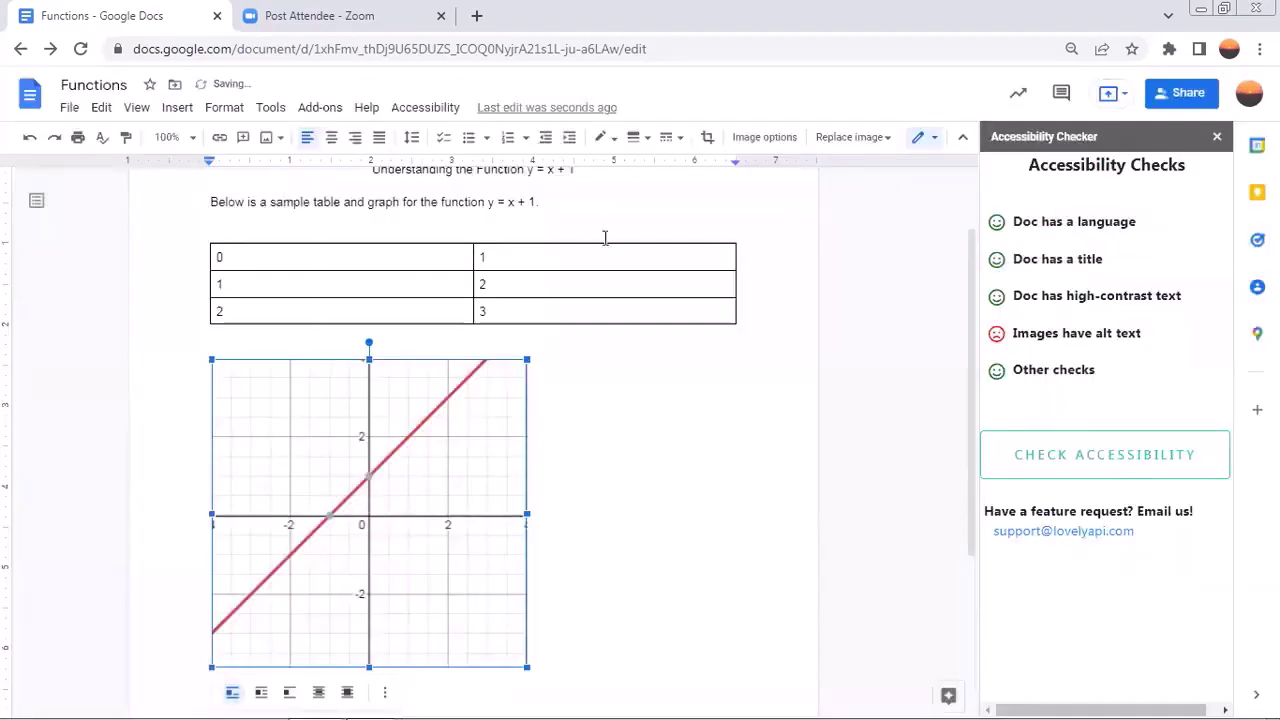
# Rerun Check Doc to confirm the image alt text check passes
pyautogui.click(320, 107)
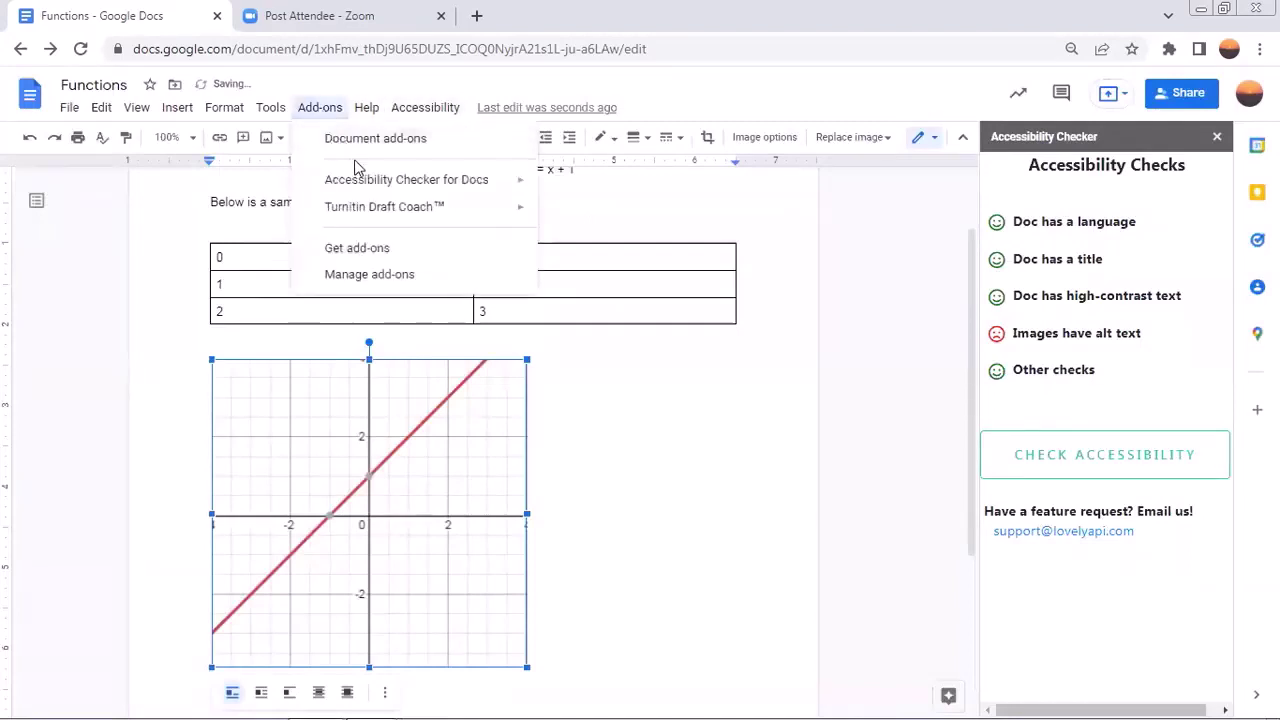
pyautogui.moveTo(510, 180)
pyautogui.click(576, 184)
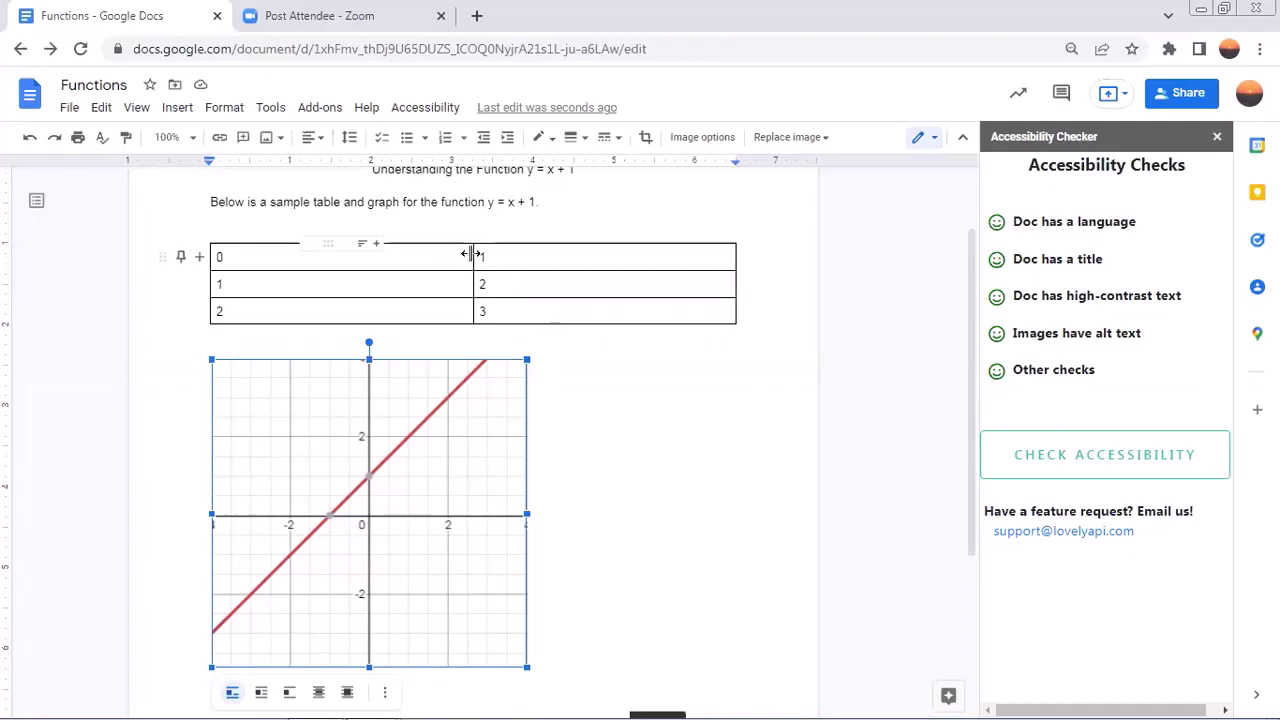
# Deselect the graph image once all five checks show as passing
pyautogui.click(416, 236)
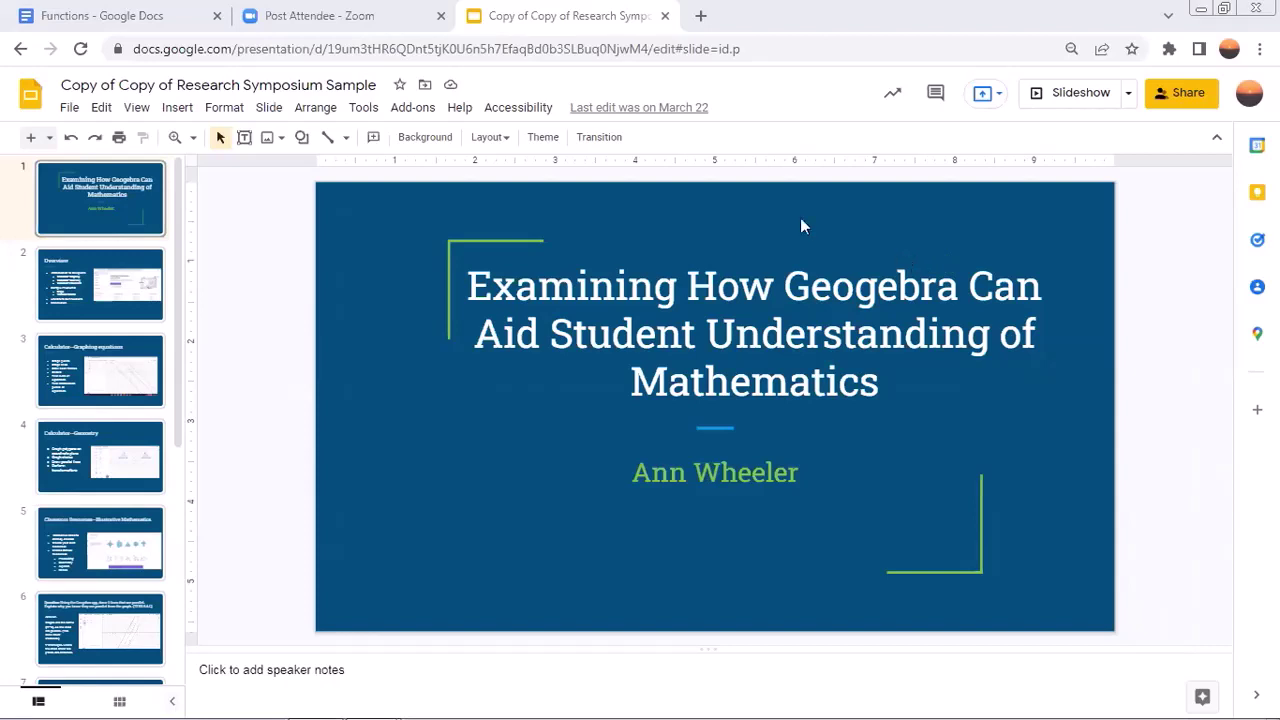
# Show the Accessibility Checker for Slides submenu in the Research Symposium deck
pyautogui.click(414, 108)
pyautogui.moveTo(459, 190)
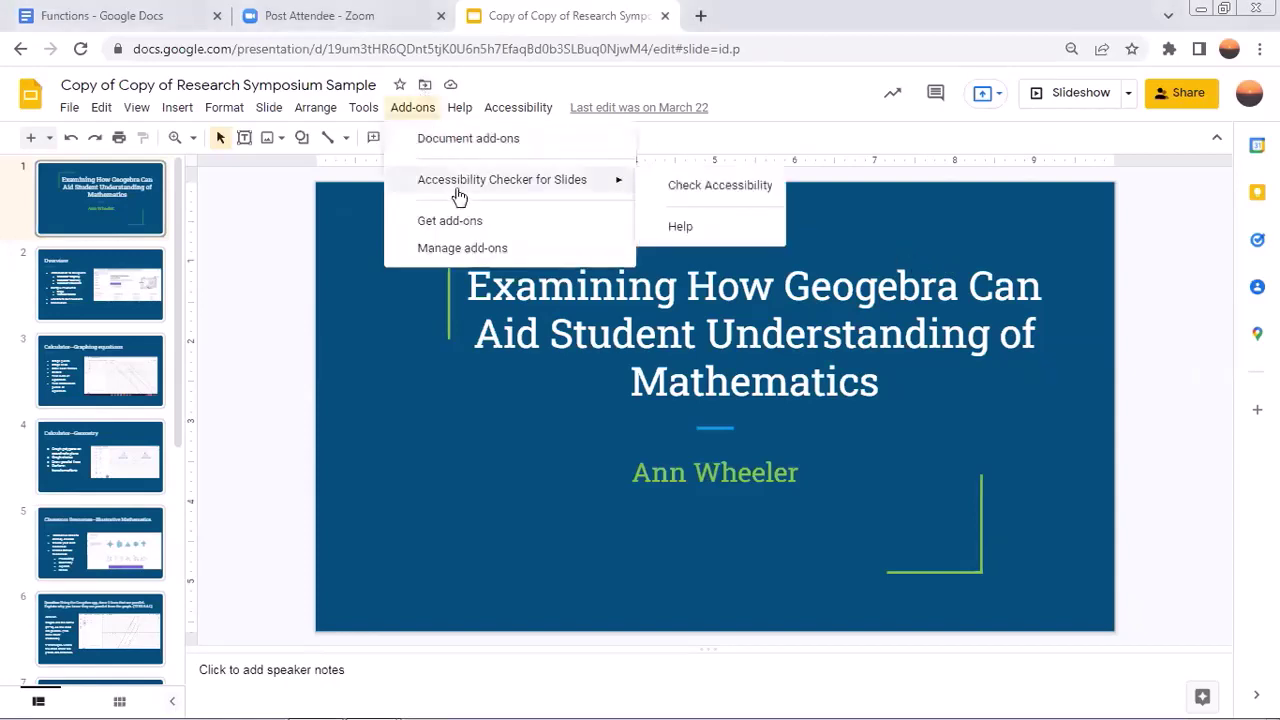
# Run Check Accessibility on the deck and refresh the results, leaving only alt text failing
pyautogui.click(683, 188)
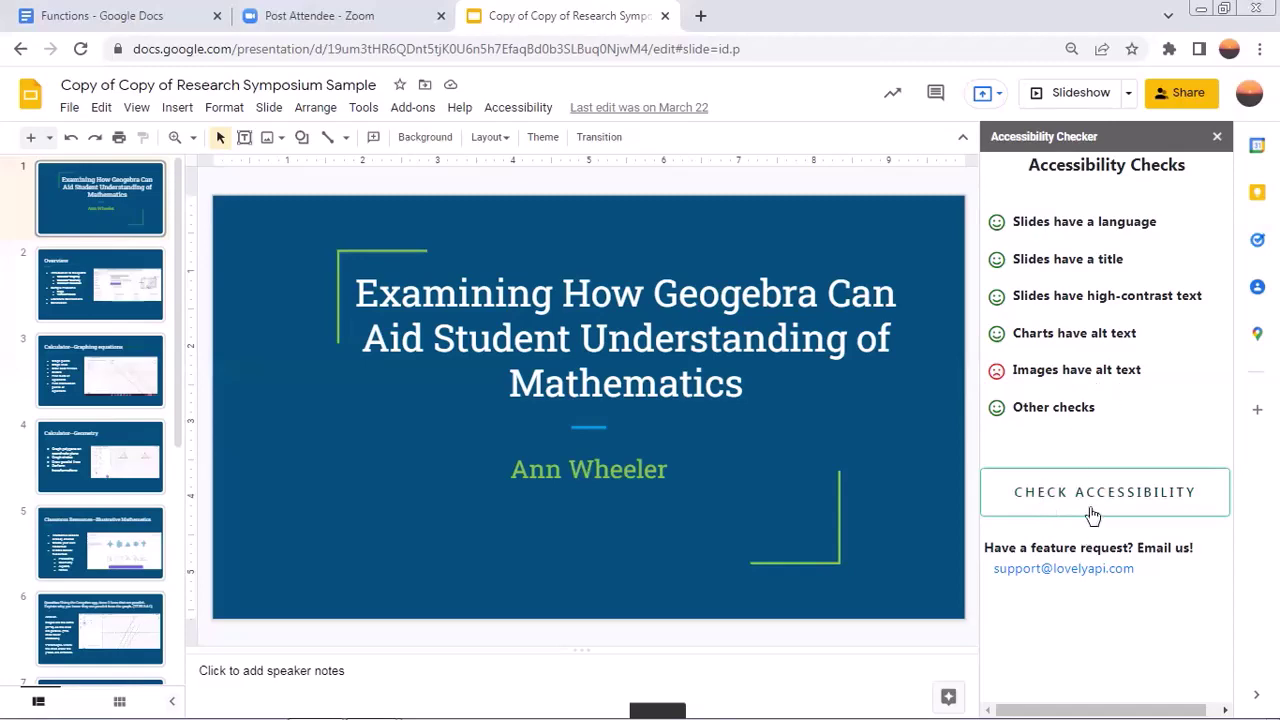
pyautogui.click(1092, 514)
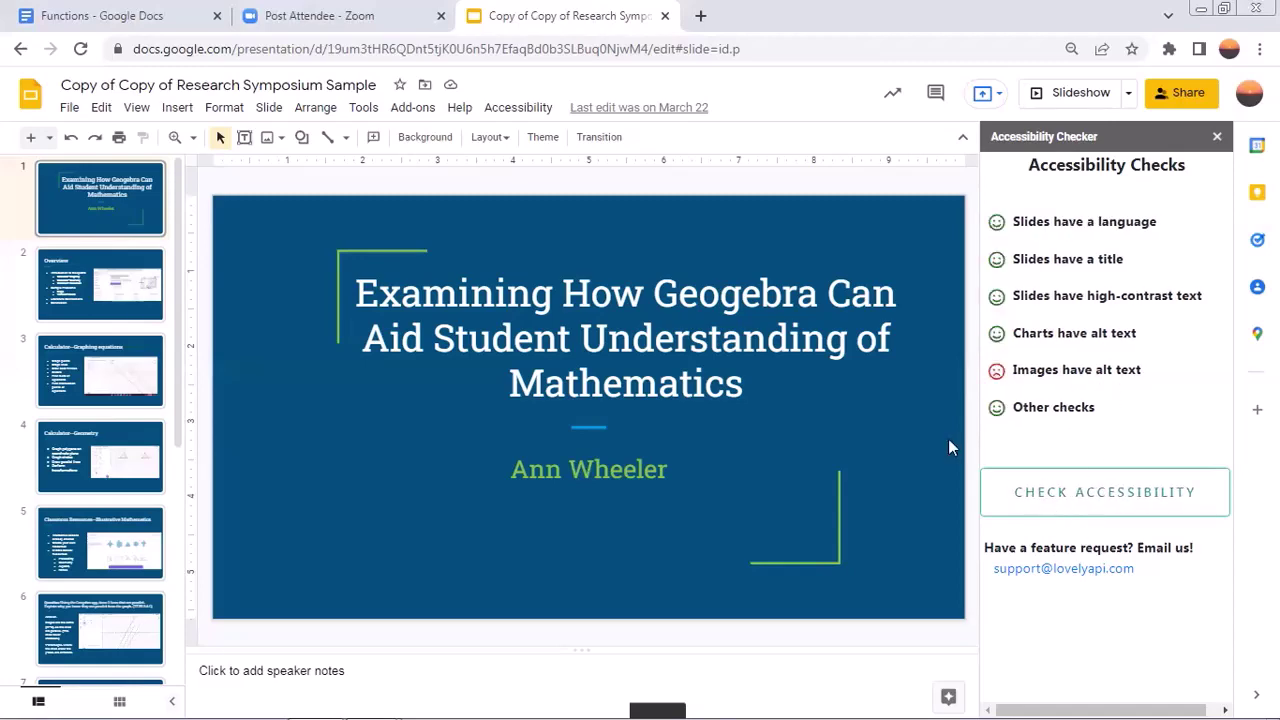